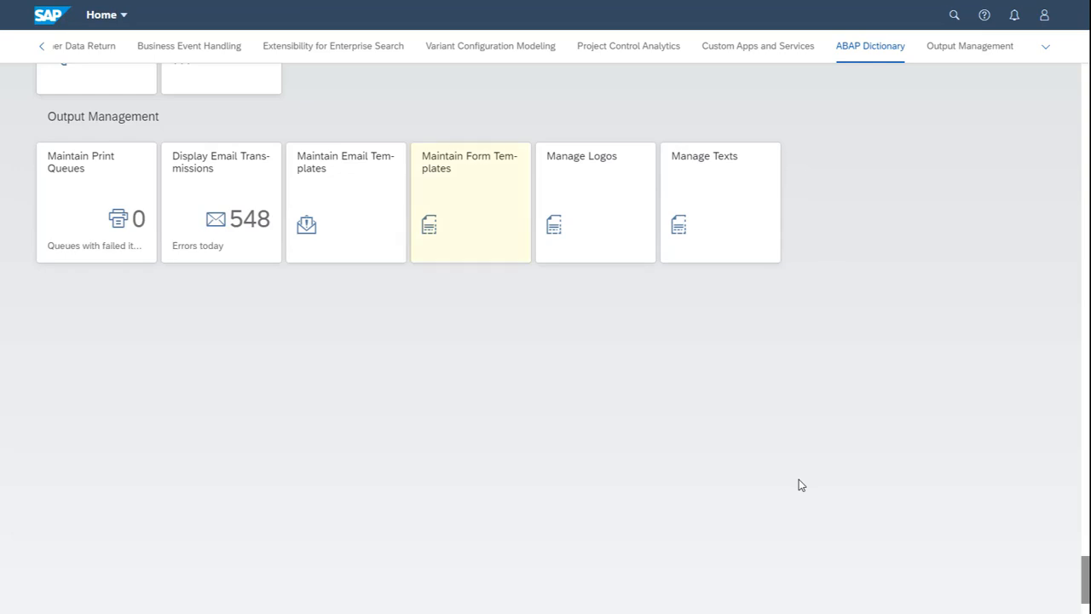
- Open the predelivered billing template SDBIL_CI_STANDARD_US from the Maintain Form Templates app
left_click(481, 216)
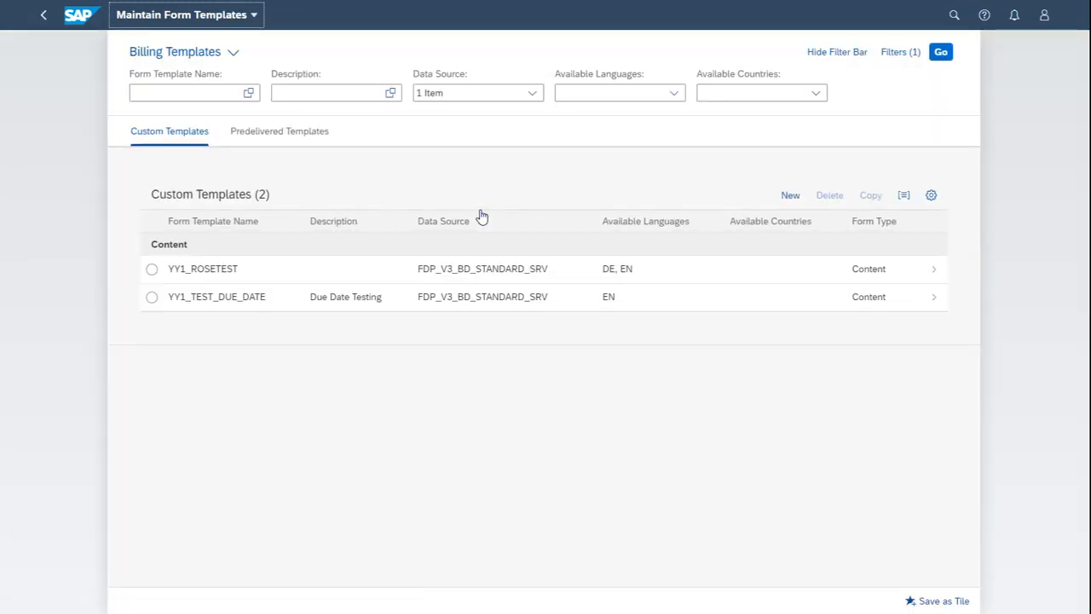
left_click(288, 132)
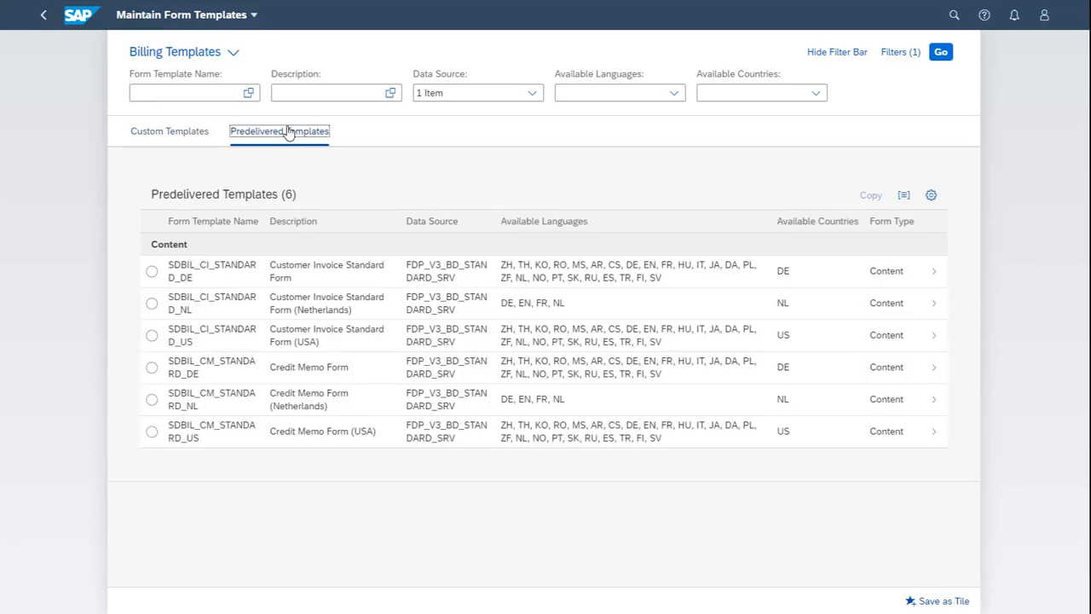
left_click(401, 341)
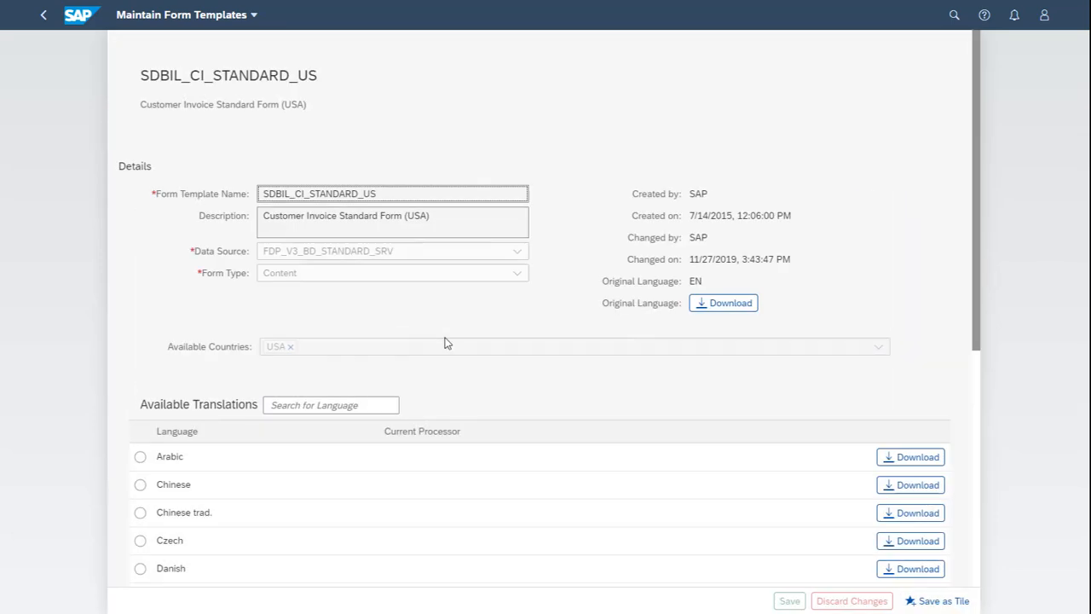
- Download the template in its original language with the form template master SOMU_FORM_MASTER_A4
left_click(716, 314)
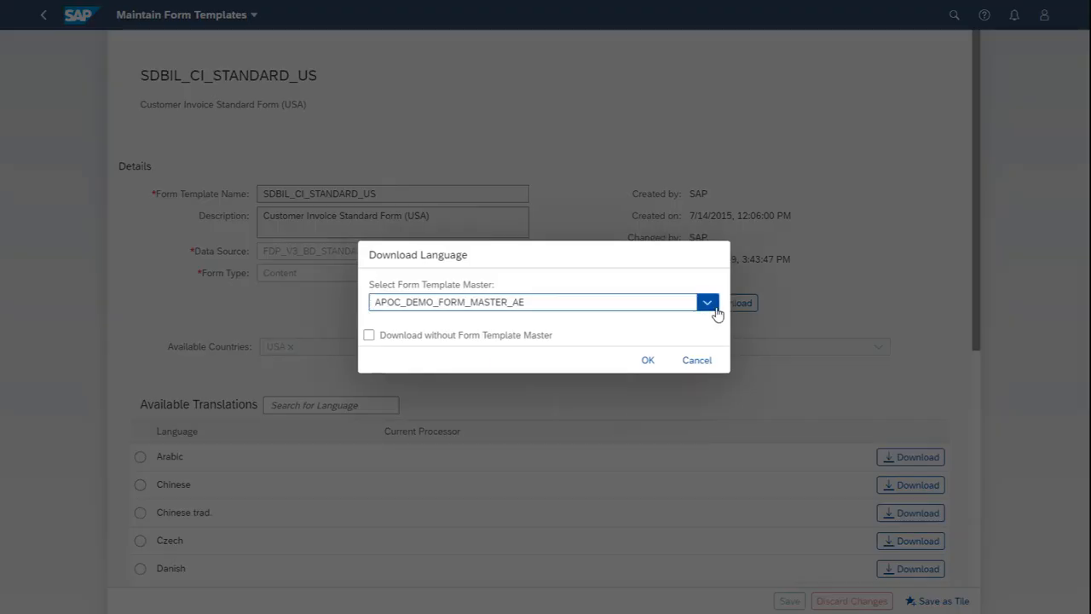
left_click(707, 303)
scroll(691, 449, "down", 5)
left_click(640, 450)
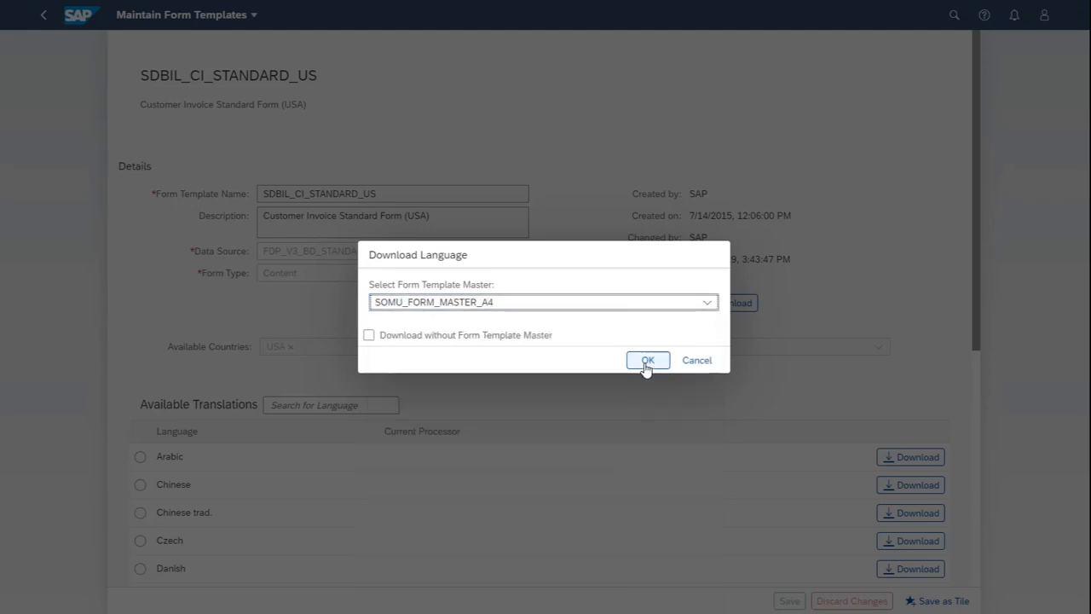
left_click(646, 361)
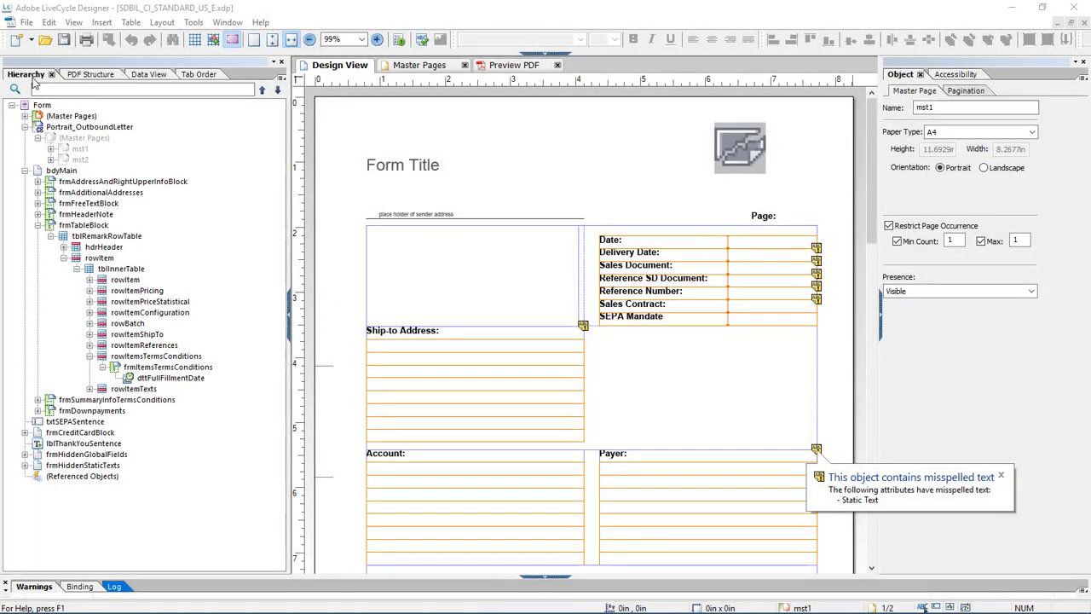
- Check the form's data connection and paste a copy of the rowBatch row into tblInnerTable
left_click(161, 75)
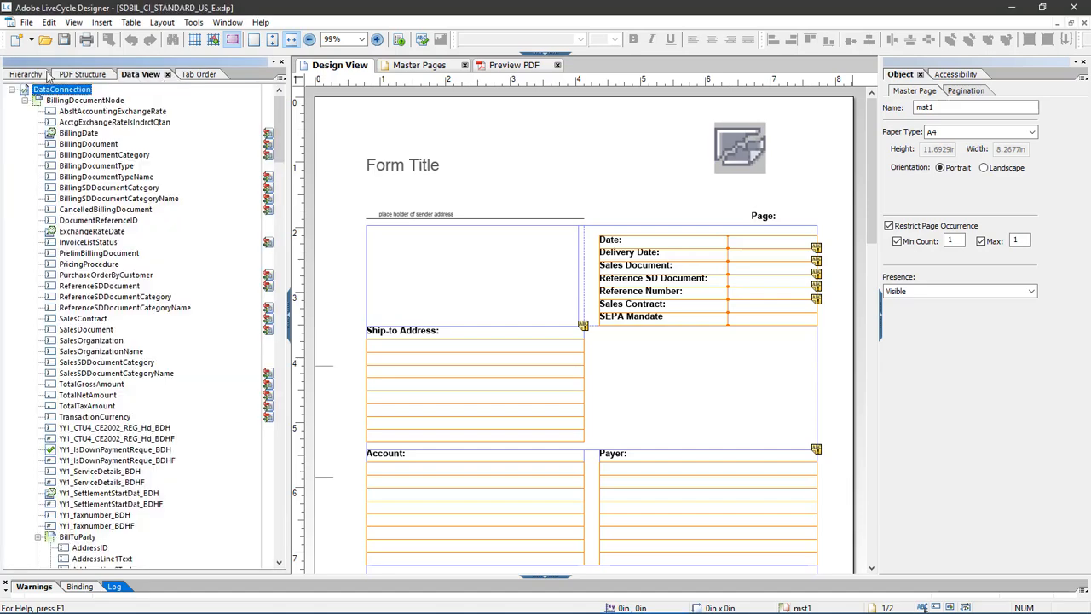
left_click(26, 75)
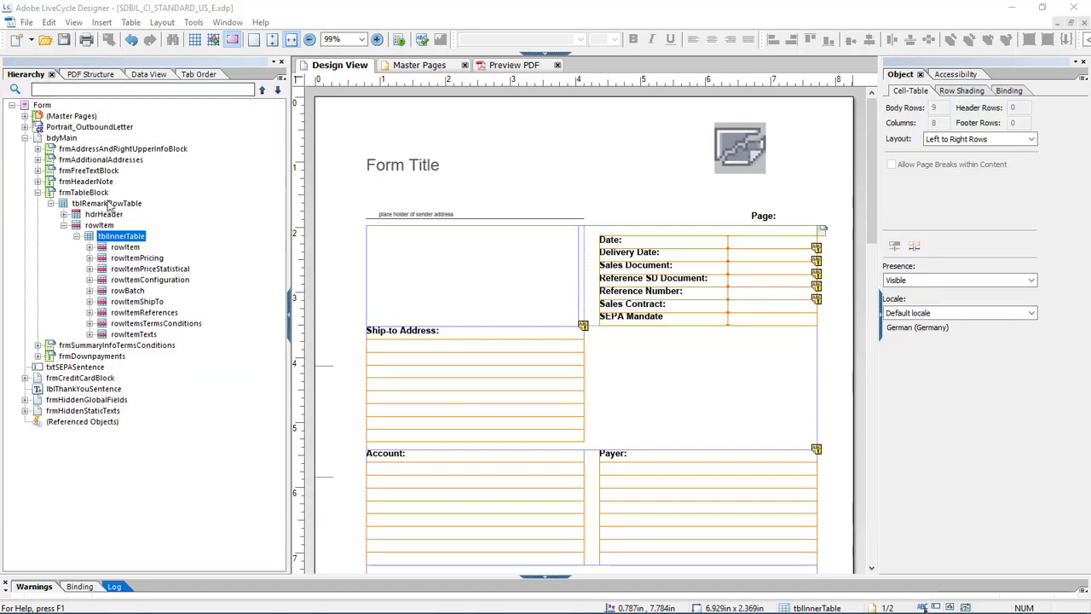
left_click(128, 291)
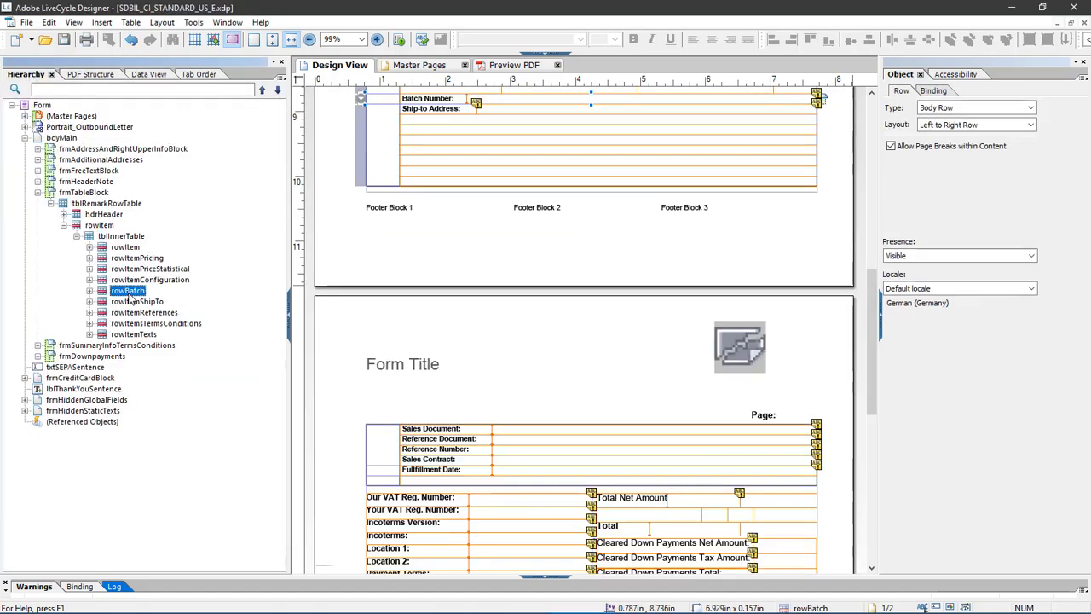
left_click(49, 22)
left_click(71, 88)
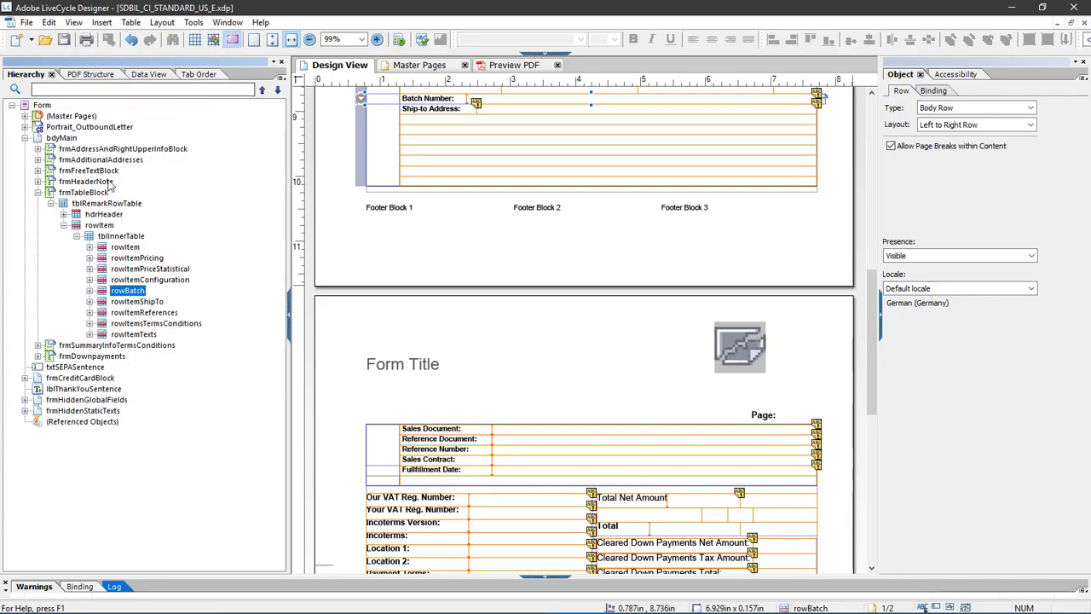
left_click(124, 236)
left_click(48, 22)
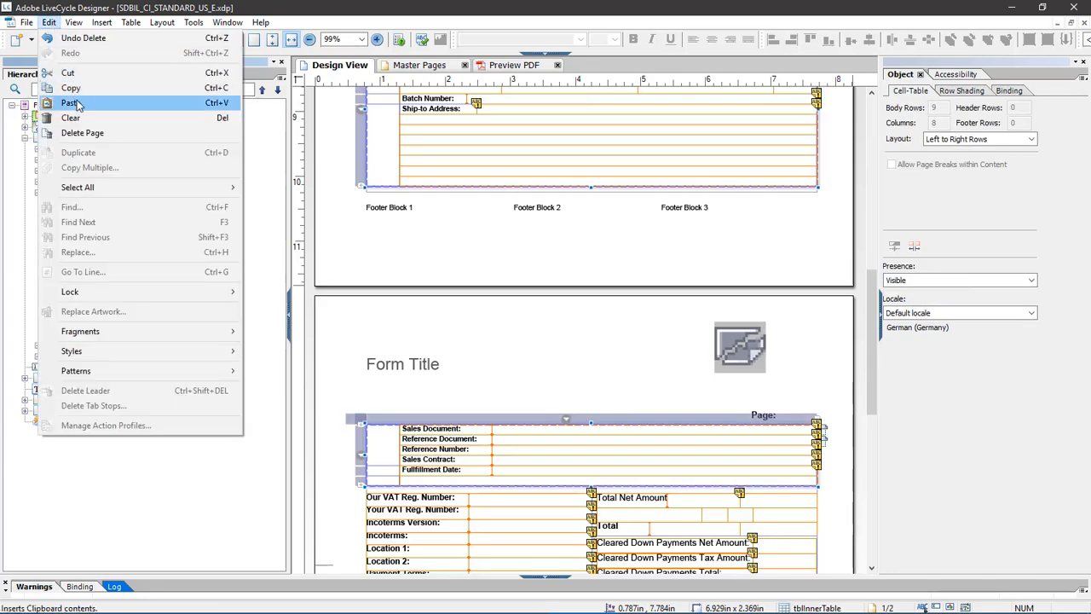
left_click(77, 103)
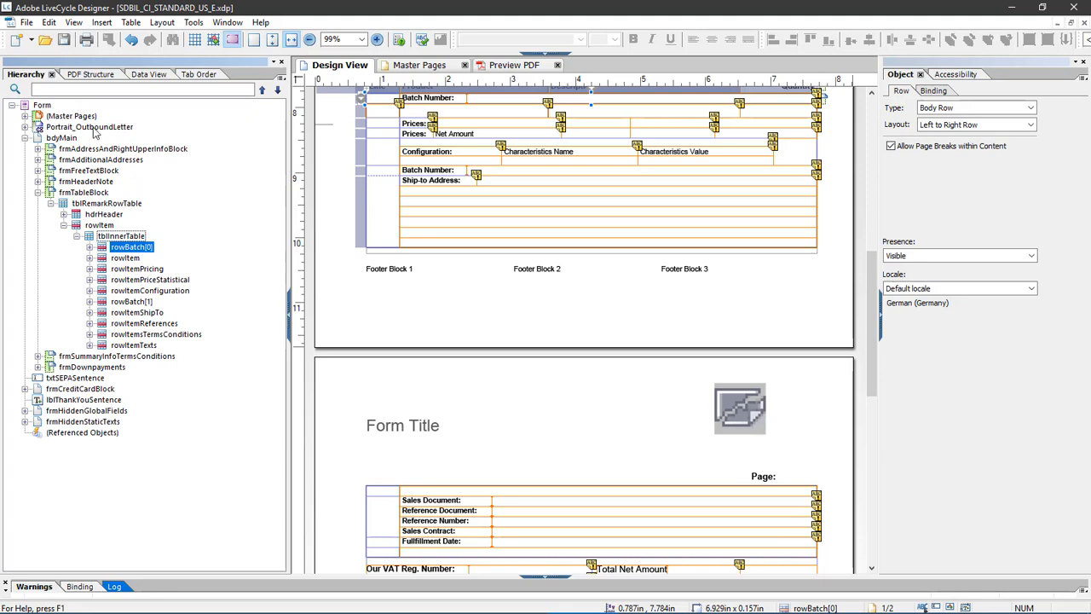
- Move the copied rowBatch row directly below rowItem in tblInnerTable and rename it rowCustomerMaterial
left_click(148, 247)
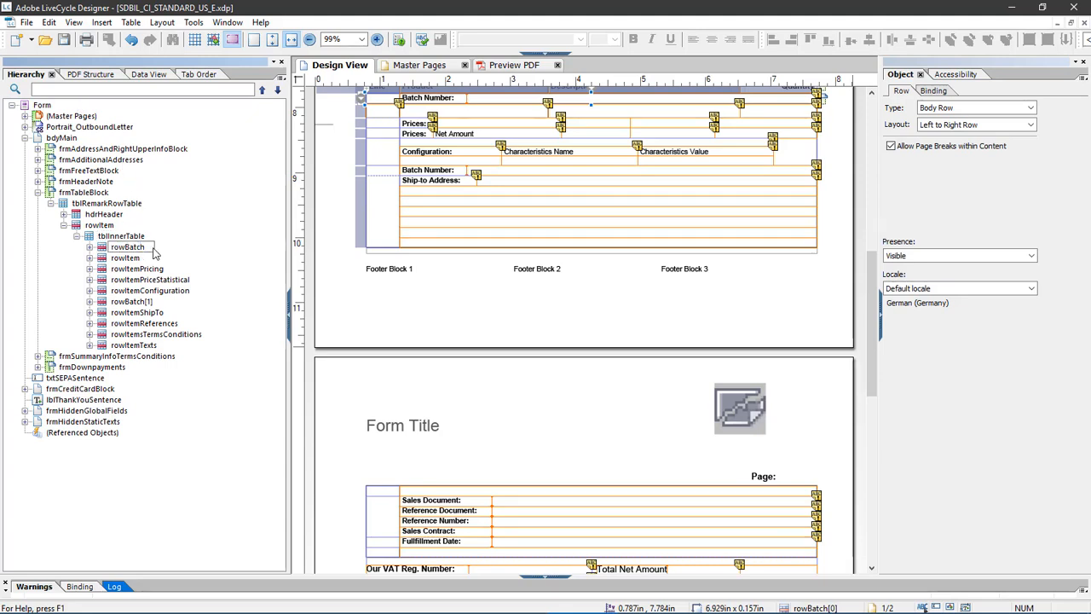
left_click_drag(148, 247, 137, 264)
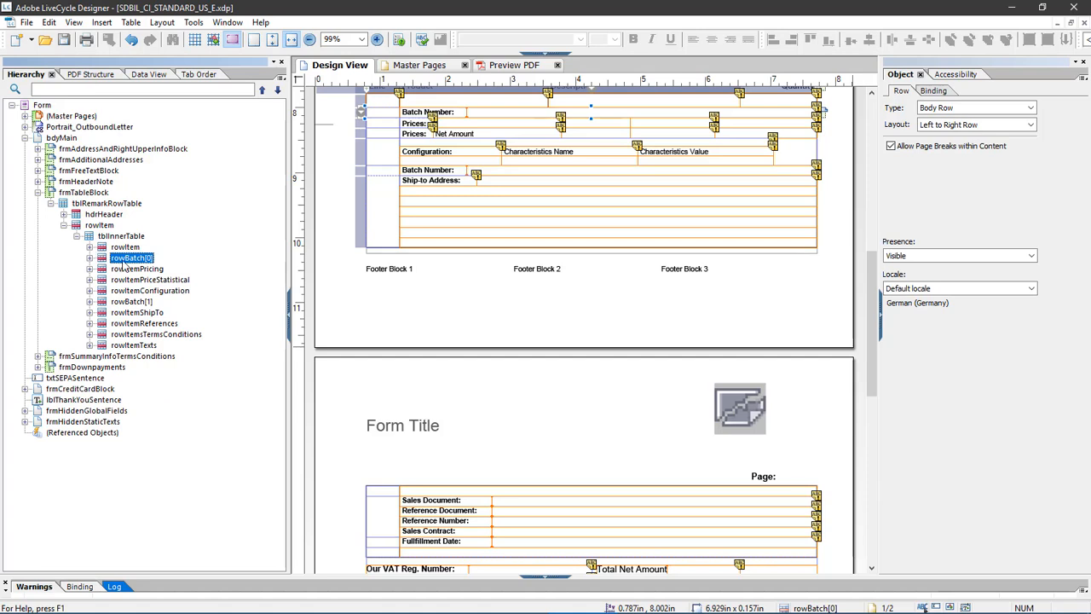
right_click(126, 259)
left_click(151, 273)
type("rowCustomerMaterial")
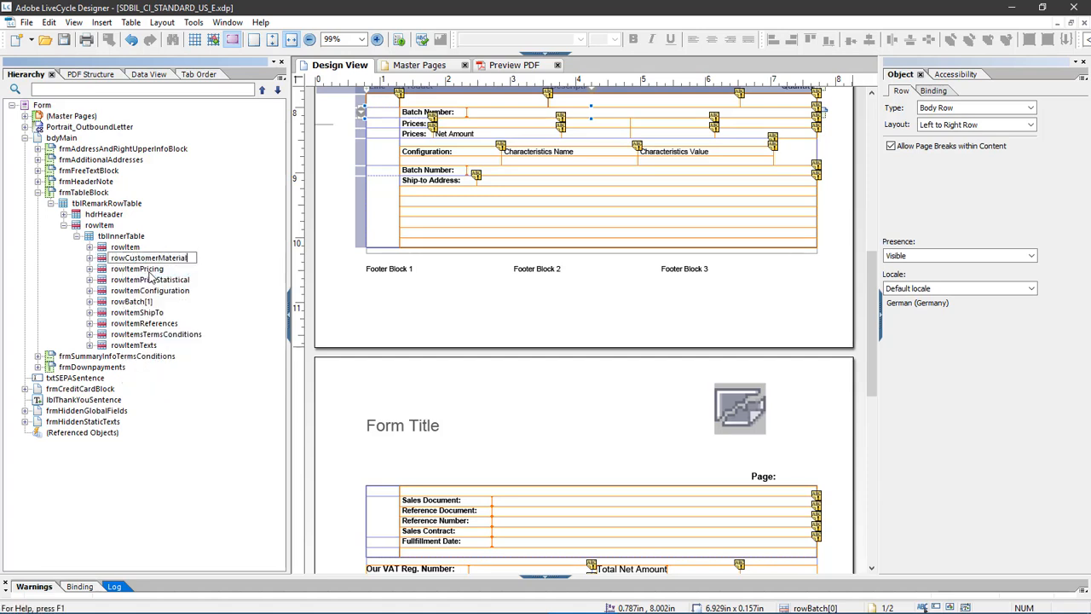
- Rename the subform inside the rowCustomerMaterial row as frmCustomerMaterial
left_click(89, 257)
right_click(141, 270)
left_click(224, 280)
key("End")
key("shift+Left")
key("shift+Left")
key("shift+Left")
key("shift+Left")
key("shift+Left")
type("CustomerMaterial")
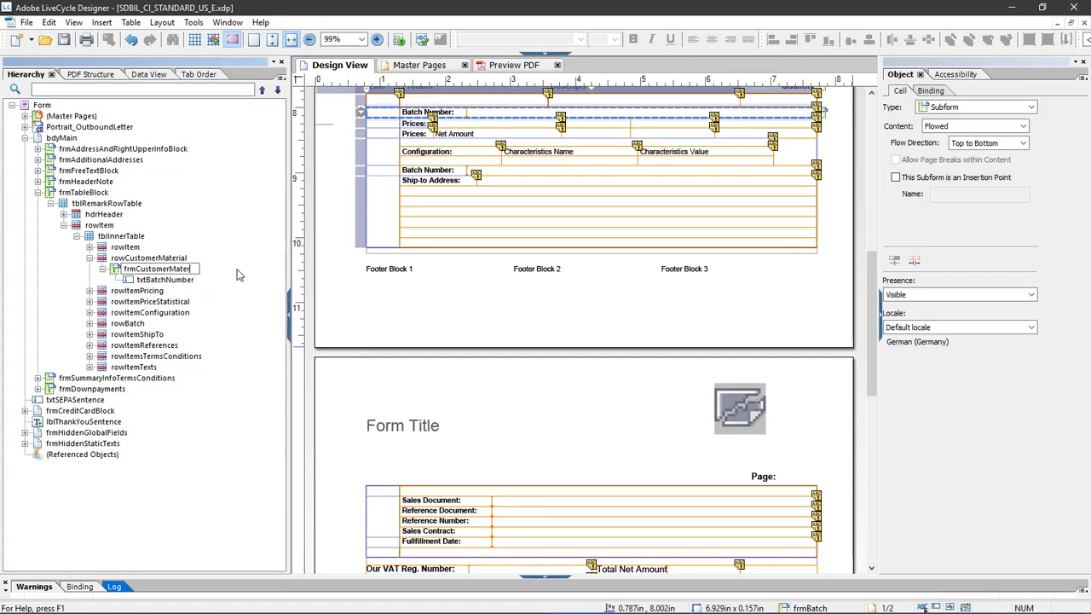
key("Return")
- Rename the text field inside frmCustomerMaterial as txtCustomerMaterial
right_click(189, 278)
left_click(209, 288)
key("End")
key("shift+Left")
key("shift+Left")
key("shift+Left")
key("shift+Left")
key("shift+Left")
key("shift+Left")
key("shift+Left")
key("shift+Left")
key("shift+Left")
key("shift+Left")
key("shift+Left")
type("CustomerMaterial")
key("Return")
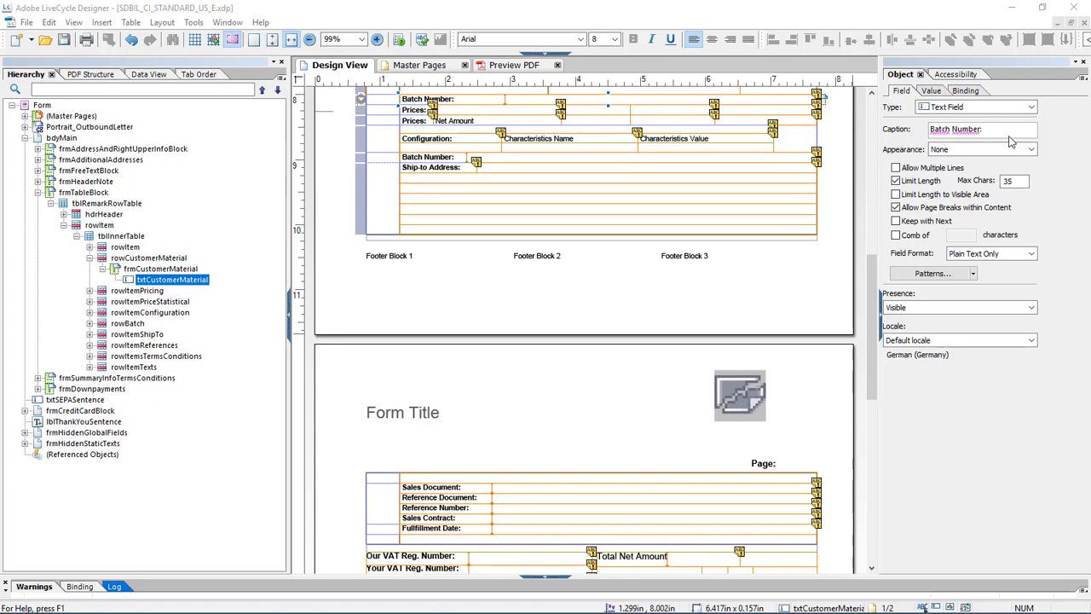
- Set the caption of the customer material text field to "Customer Material ID:"
left_click(933, 130)
left_click_drag(979, 129, 918, 135)
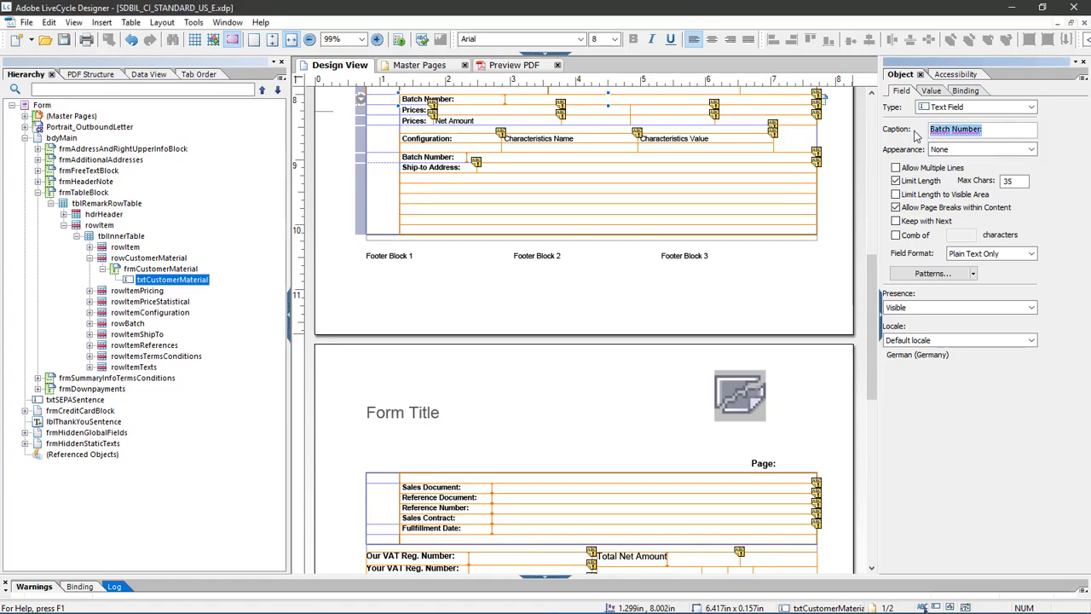
type("Customer Material ID:")
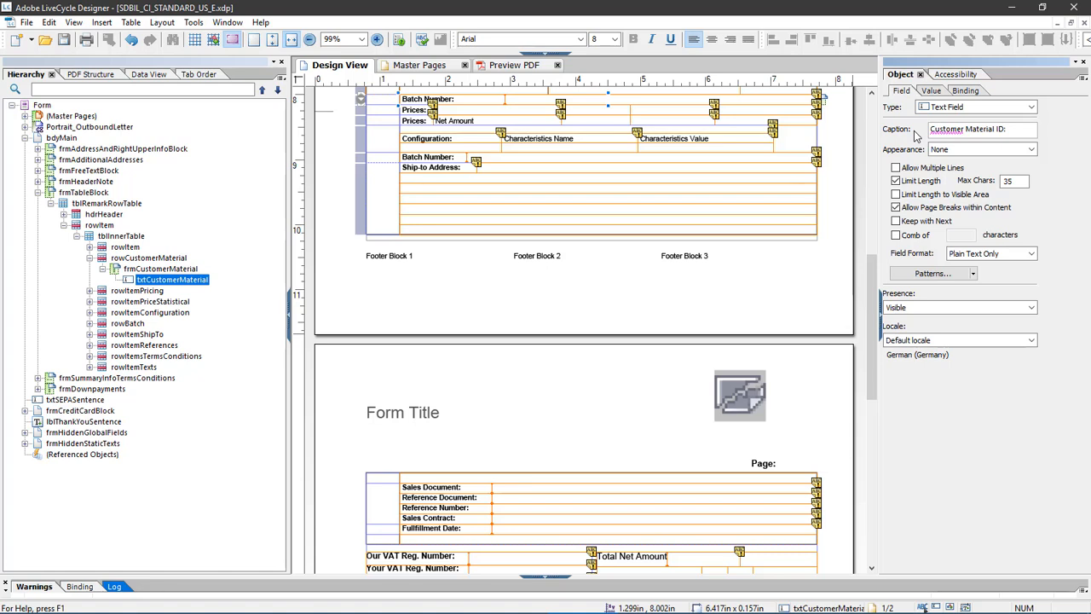
- Bind the customer material field to YY1_CustomerMaterial1_BDI under the BillingDocumentItemNode of the data connection, updating all related properties
left_click(965, 91)
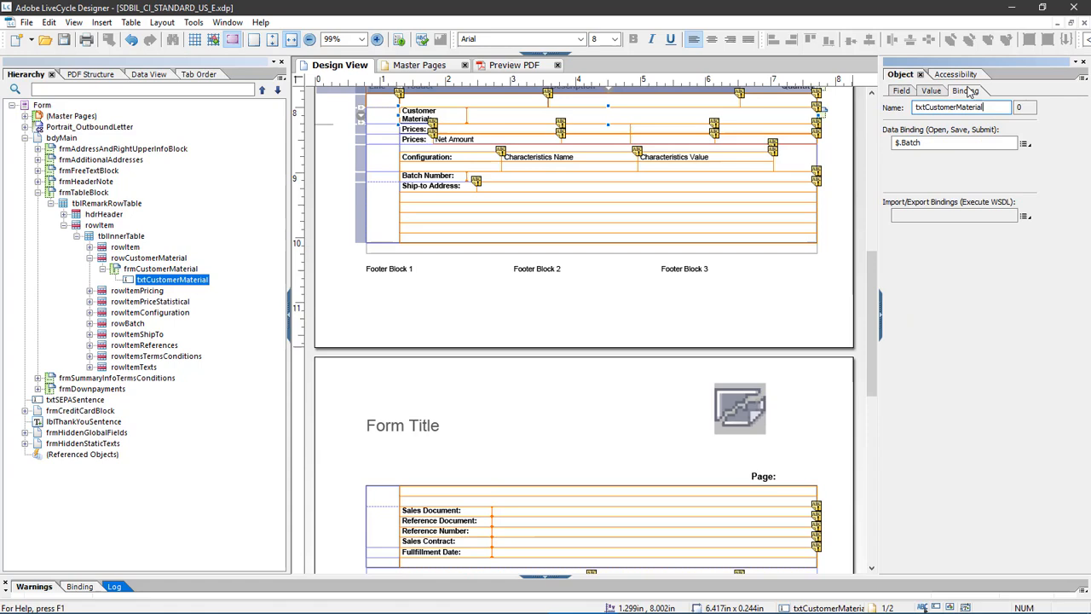
left_click(1026, 143)
mouse_move(1020, 182)
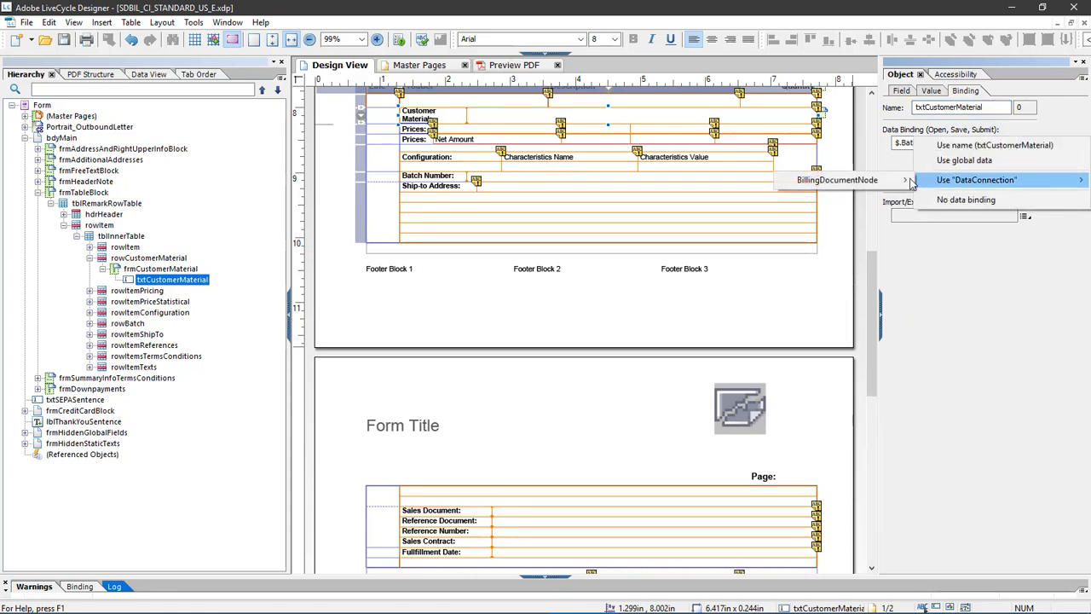
mouse_move(886, 183)
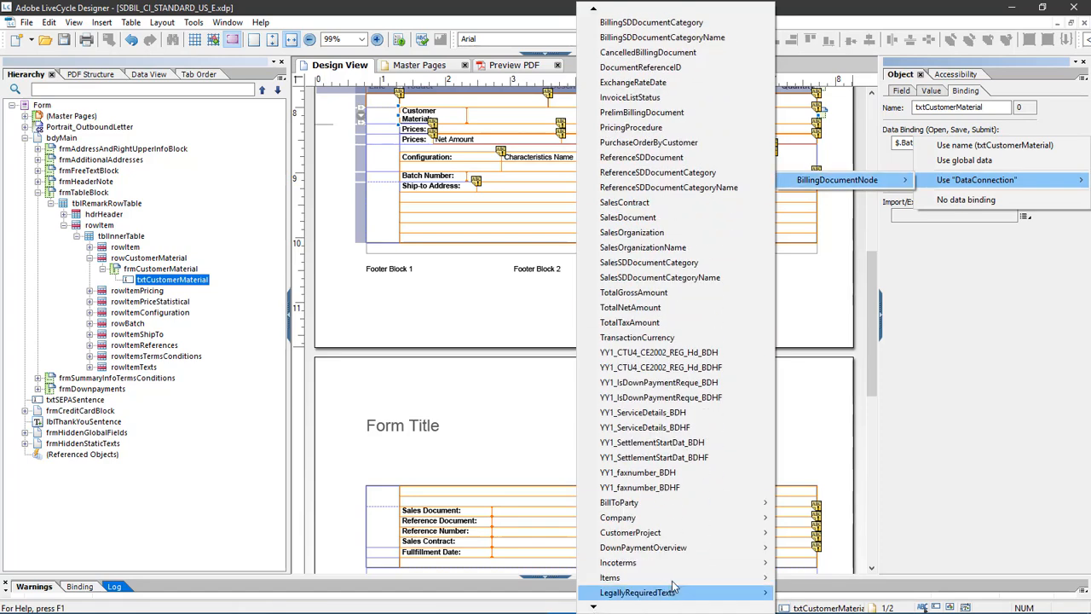
mouse_move(676, 579)
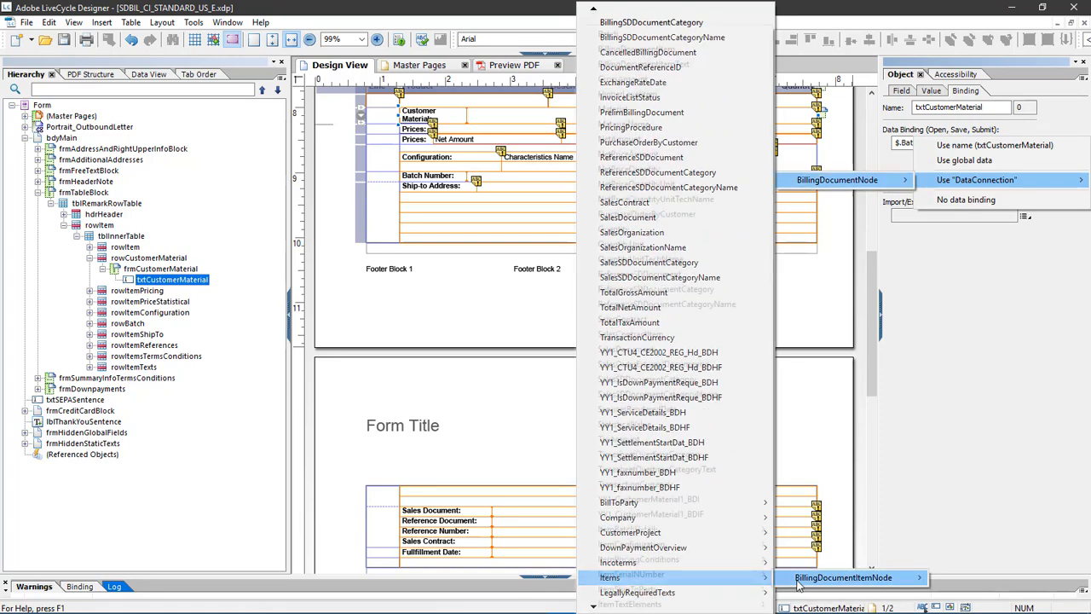
mouse_move(799, 583)
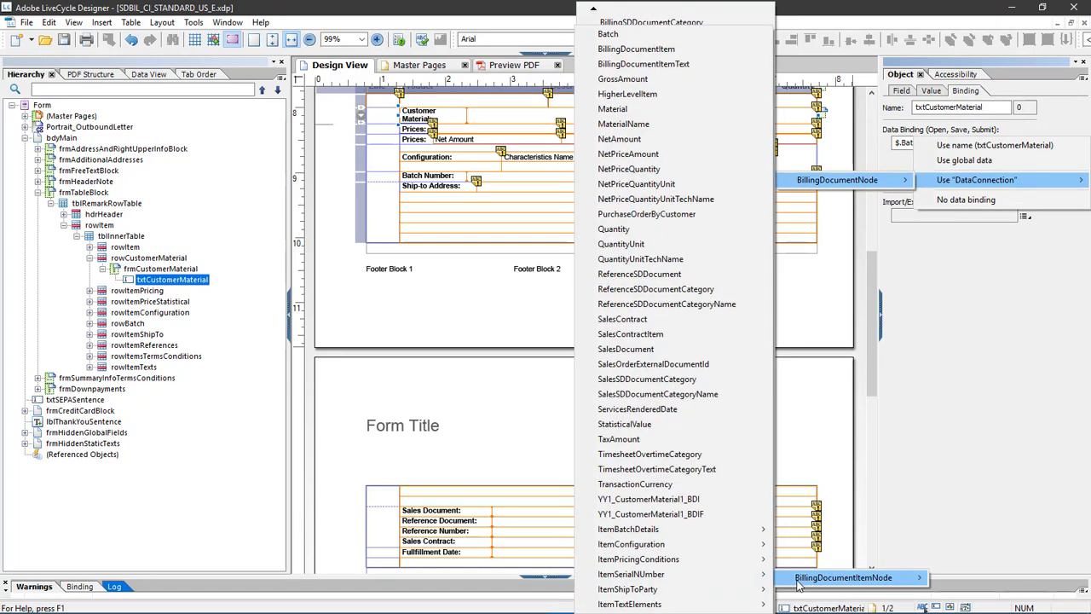
left_click(728, 501)
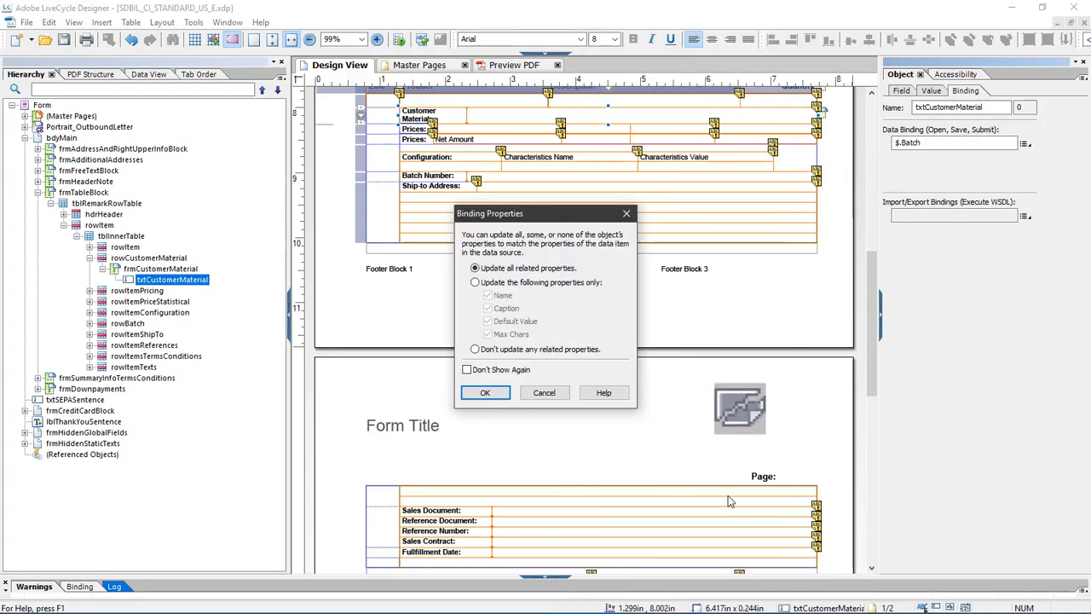
left_click(482, 394)
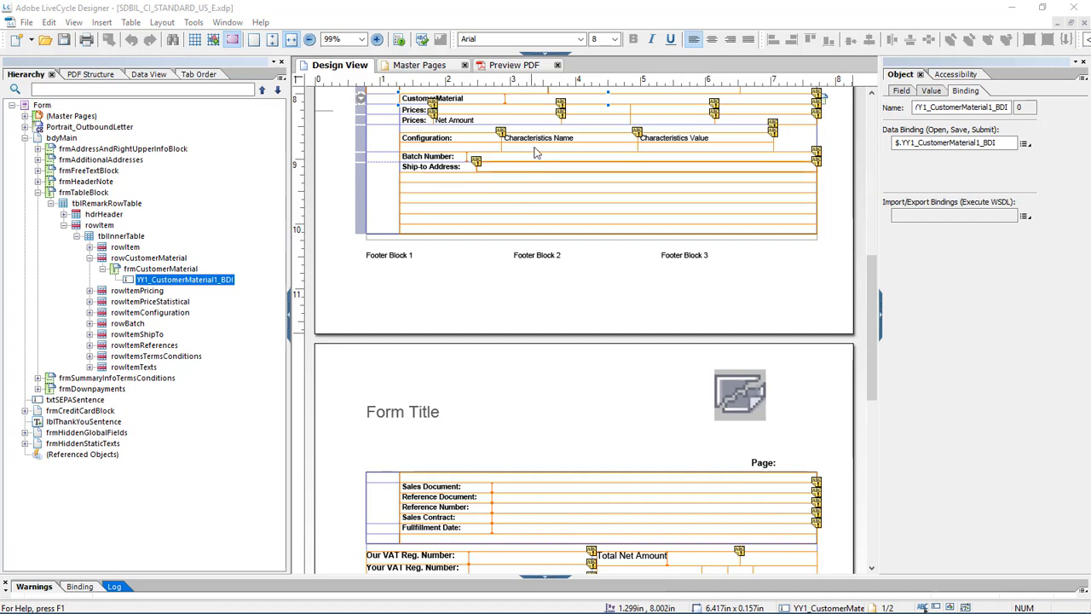
- Examine the validation script that hides the customer material field when it is empty
left_click(546, 54)
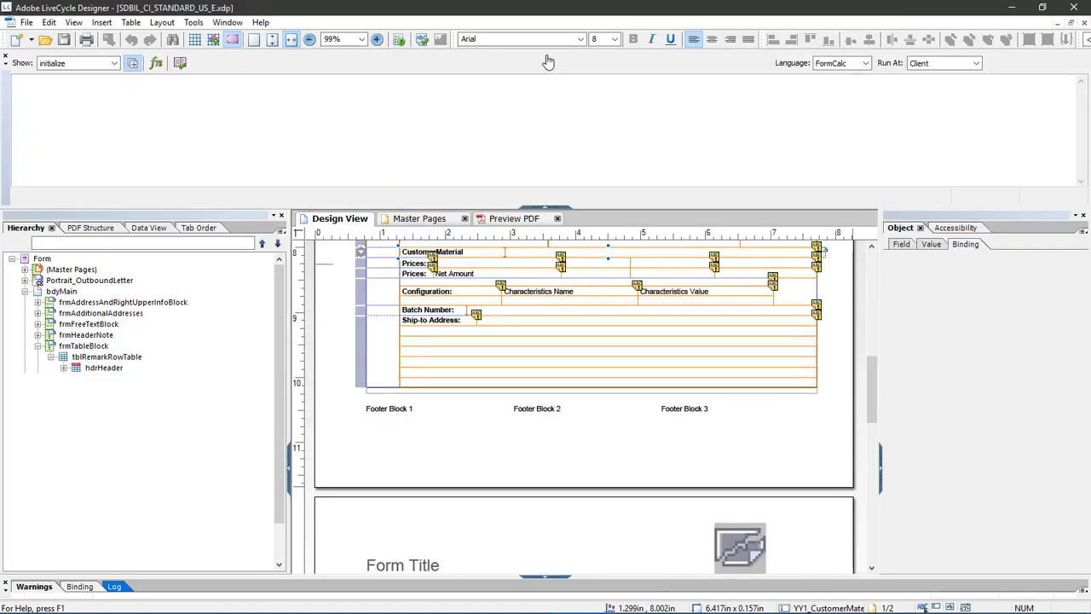
left_click(212, 145)
left_click_drag(213, 145, 13, 103)
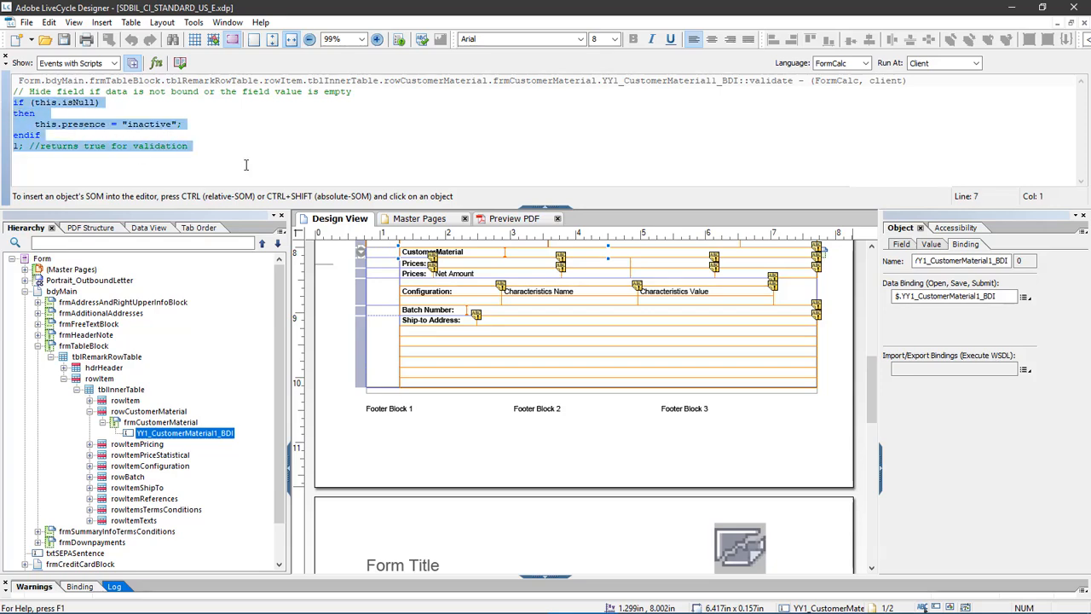
left_click(545, 207)
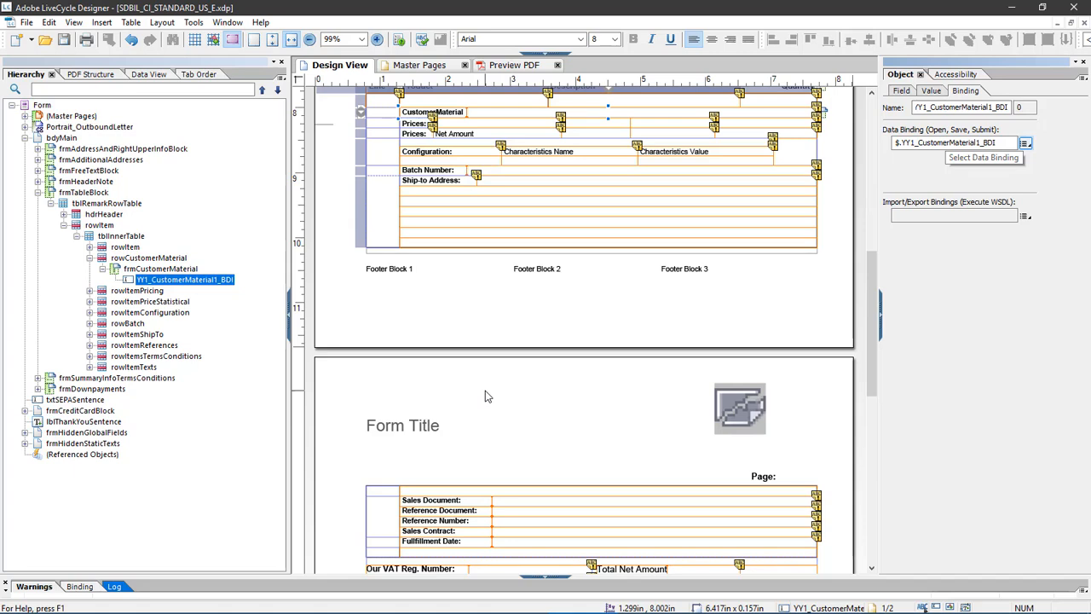
- Use Custom Field Test.XML as the preview data file in the form properties and preview the invoice form as PDF
right_click(516, 67)
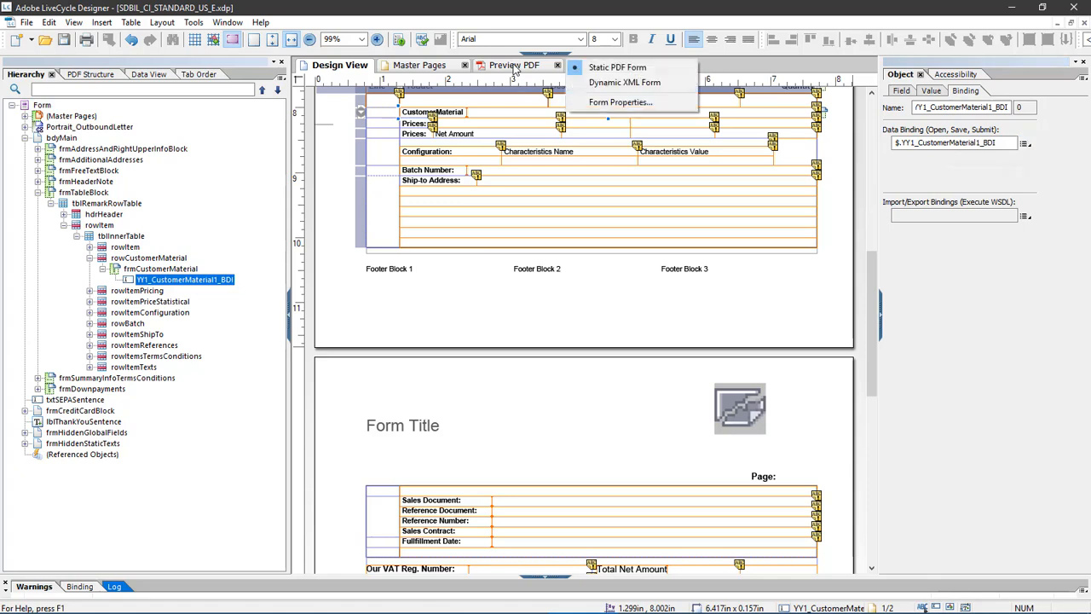
left_click(656, 104)
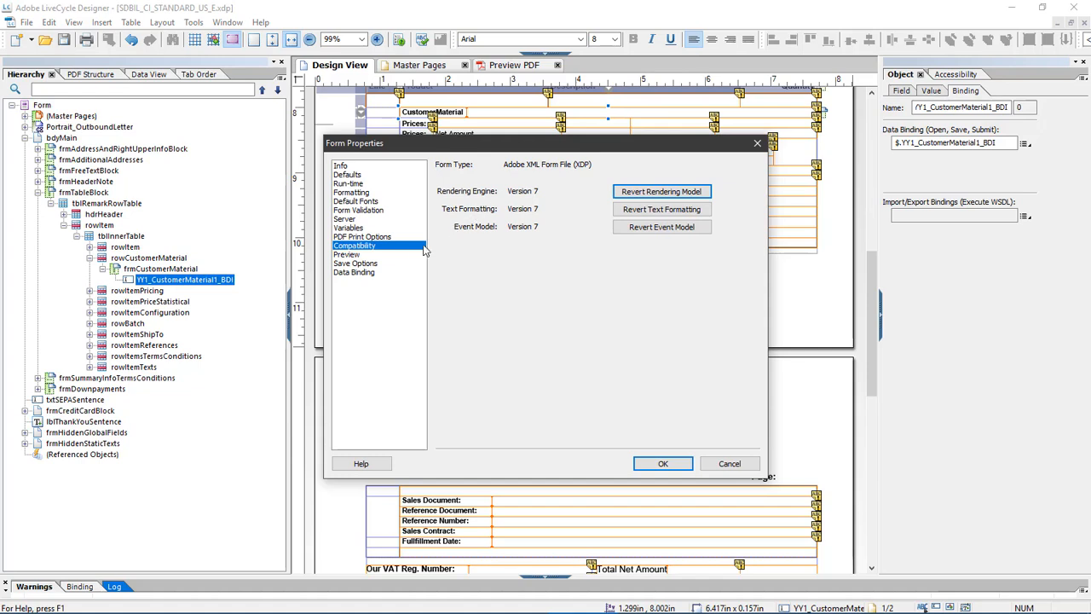
left_click(387, 255)
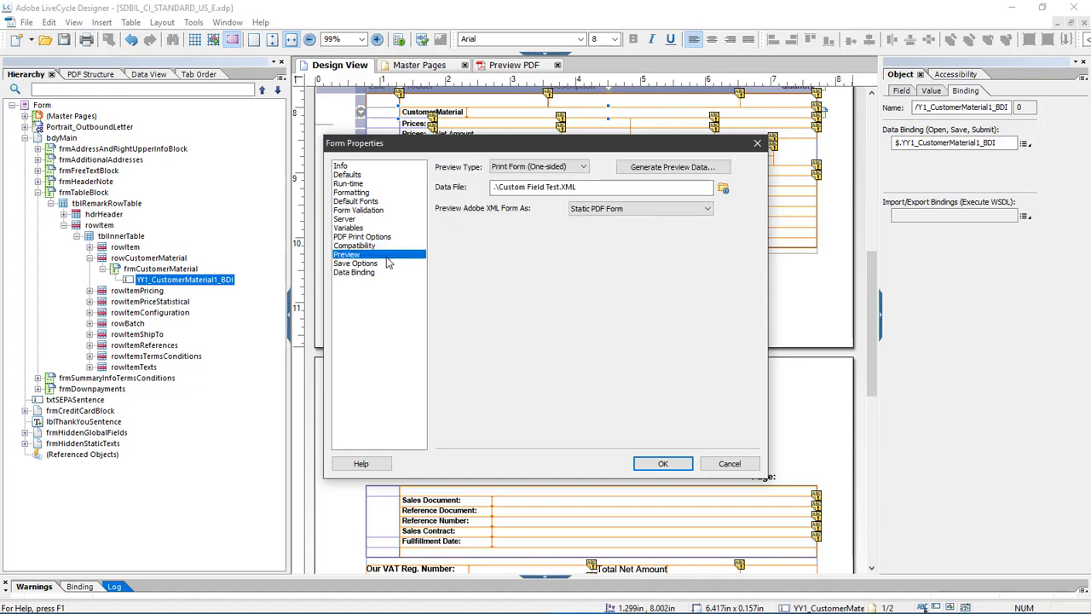
left_click(724, 188)
left_click(702, 397)
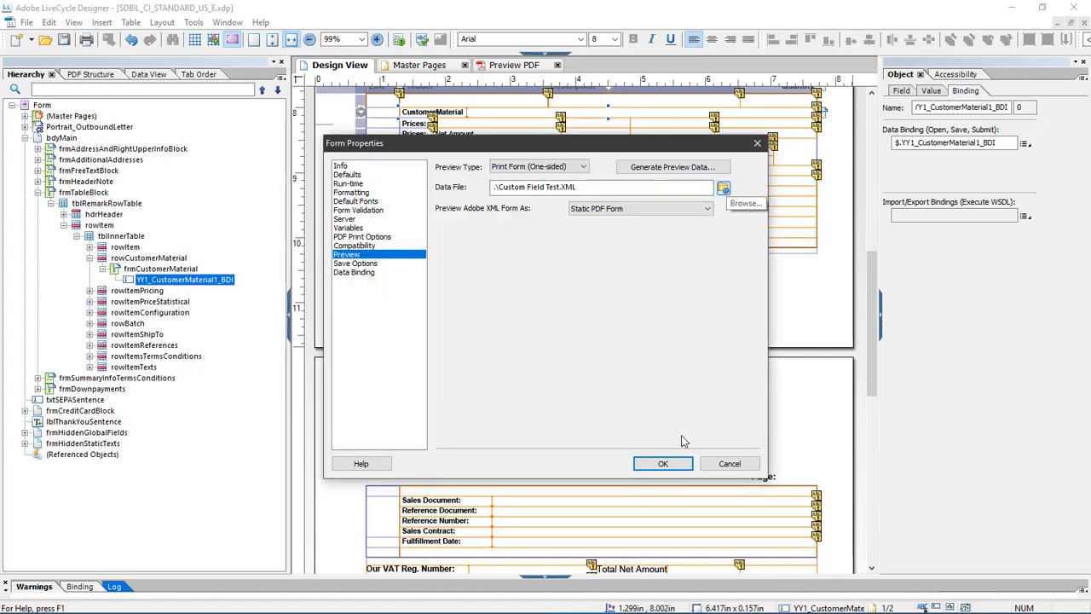
left_click(664, 463)
left_click(515, 65)
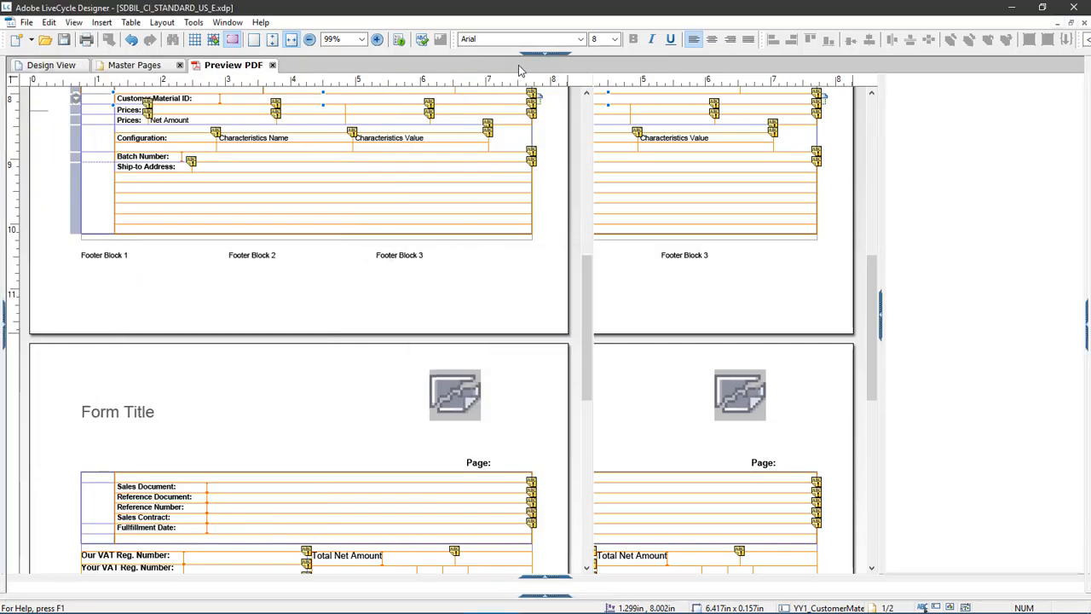
scroll(521, 102, "down", 3)
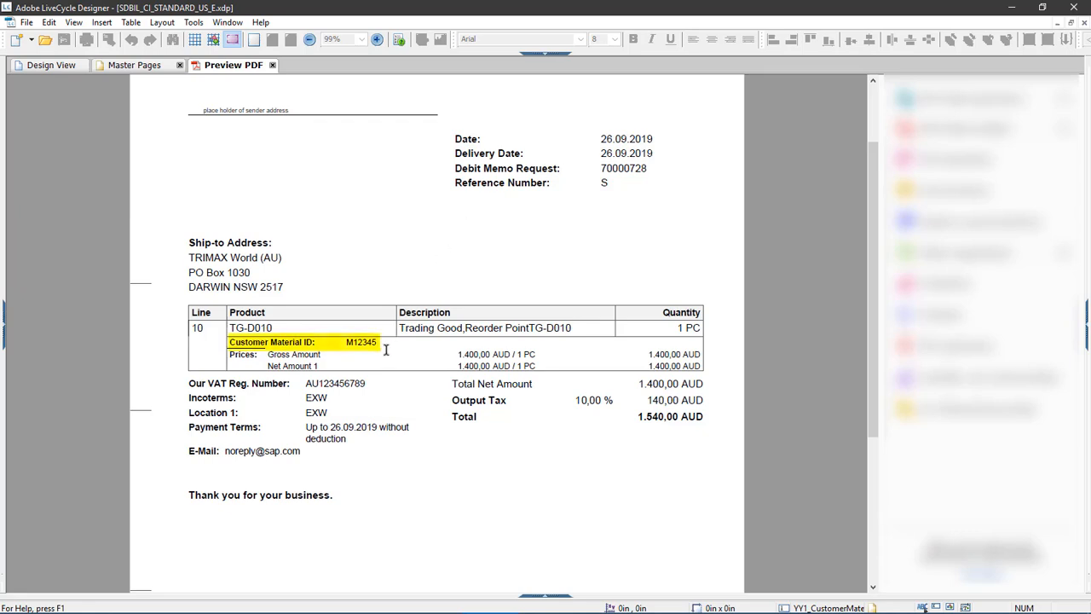
- Return from the PDF preview to the form design and save the edited invoice form
left_click(49, 67)
left_click(26, 23)
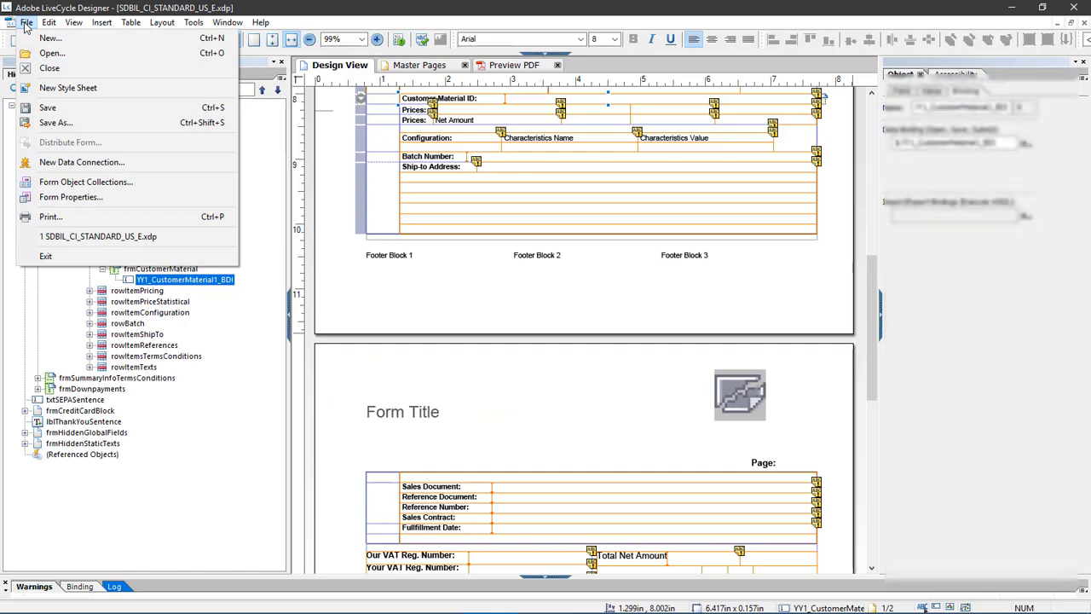
left_click(49, 106)
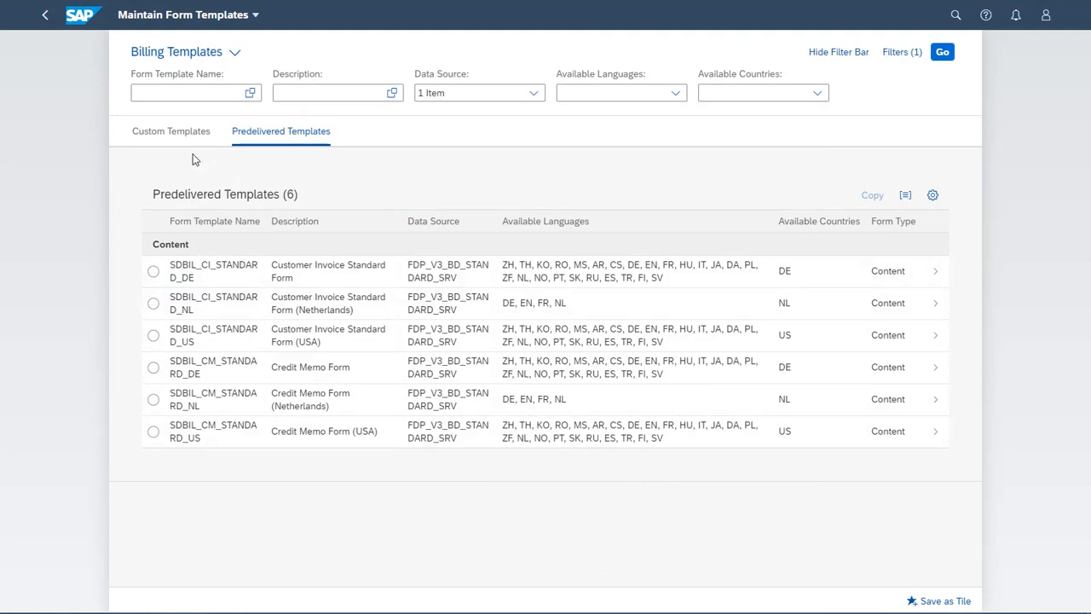
- In SAP Maintain Form Templates, start a new custom template named SDBIL_CI_STD_US_E_CUST_MAT using the file SDBIL_CI_STANDARD_US_E_CustomerMaterial.xdp
left_click(167, 135)
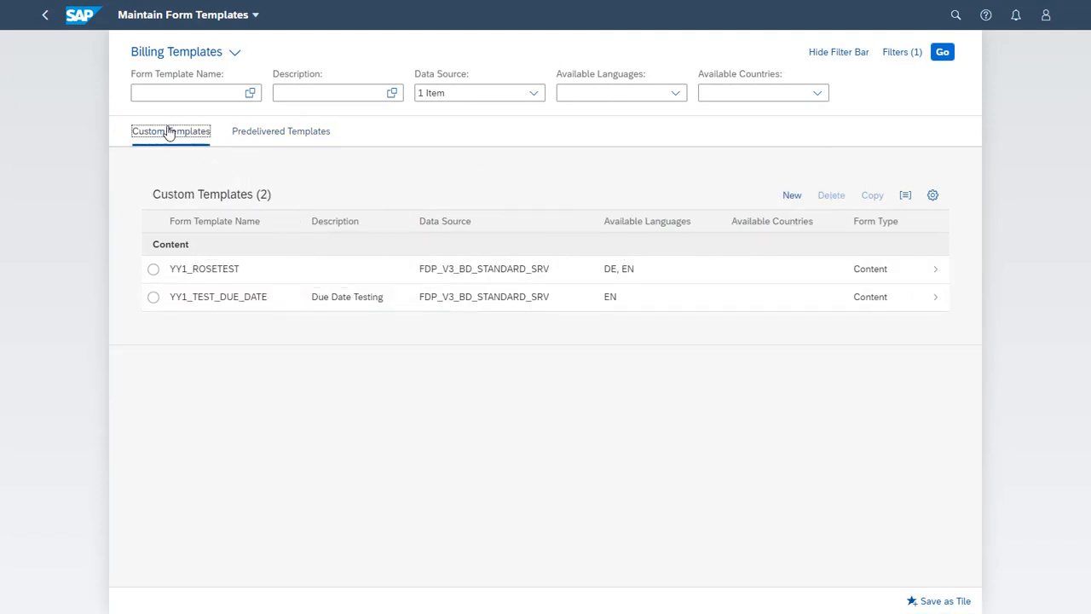
left_click(792, 205)
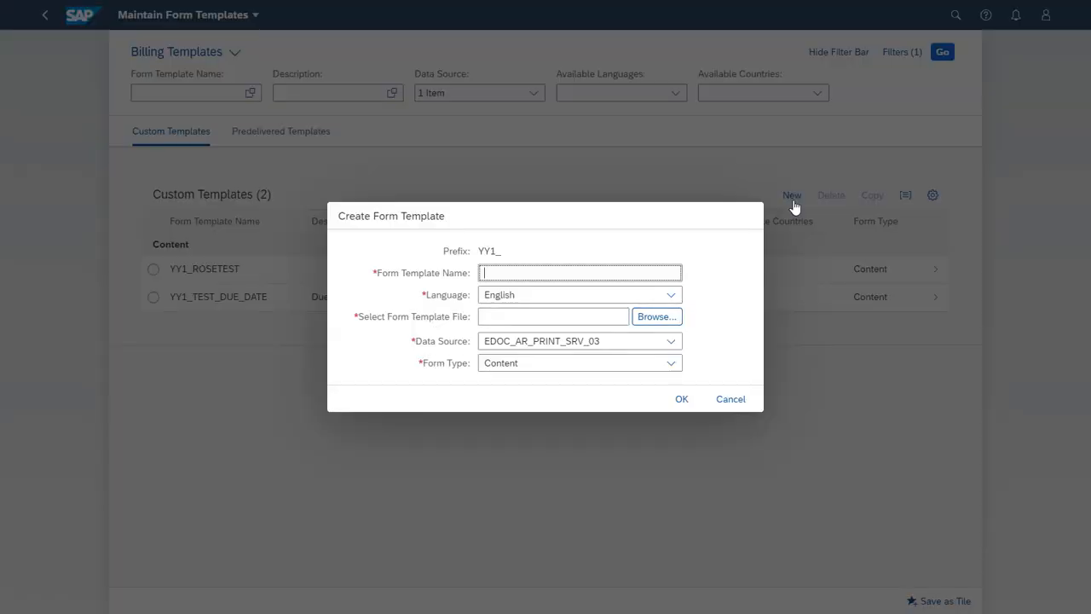
type("SDBIL_CI_STD_US_E_CUST_MAT")
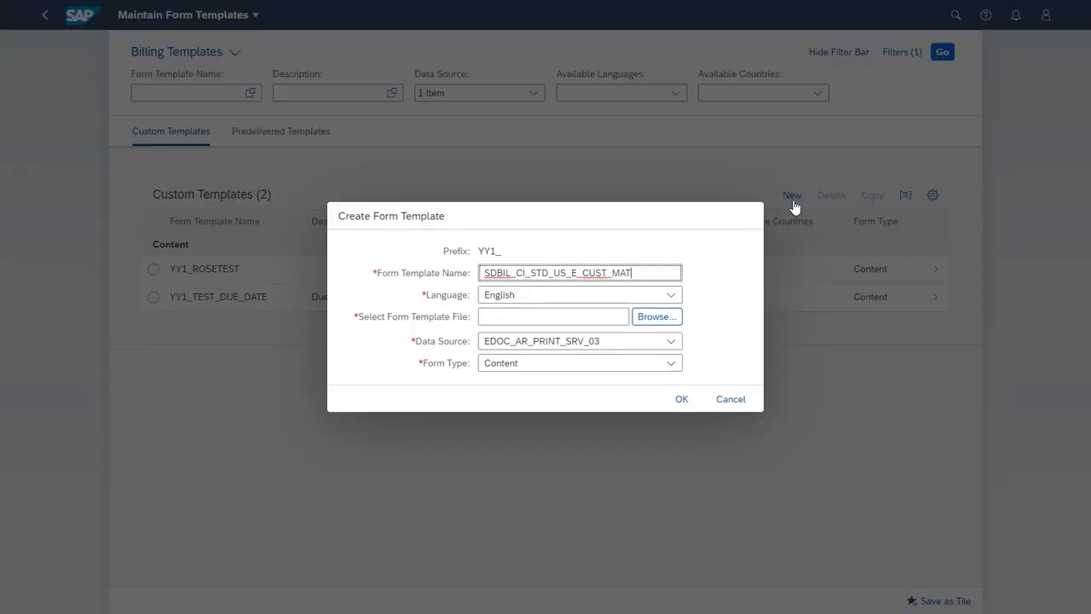
left_click(654, 319)
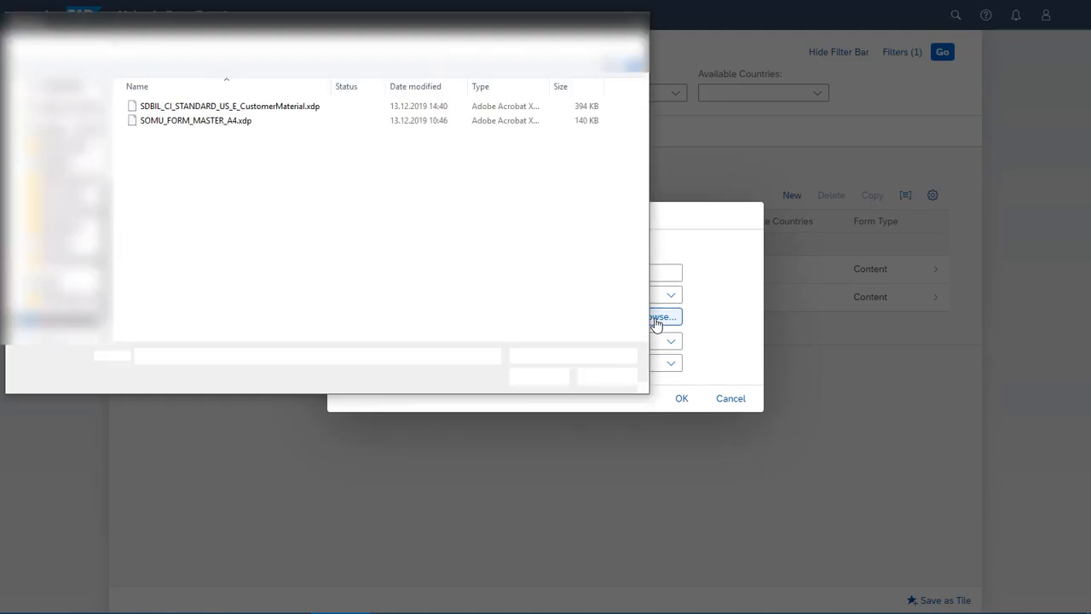
double_click(256, 106)
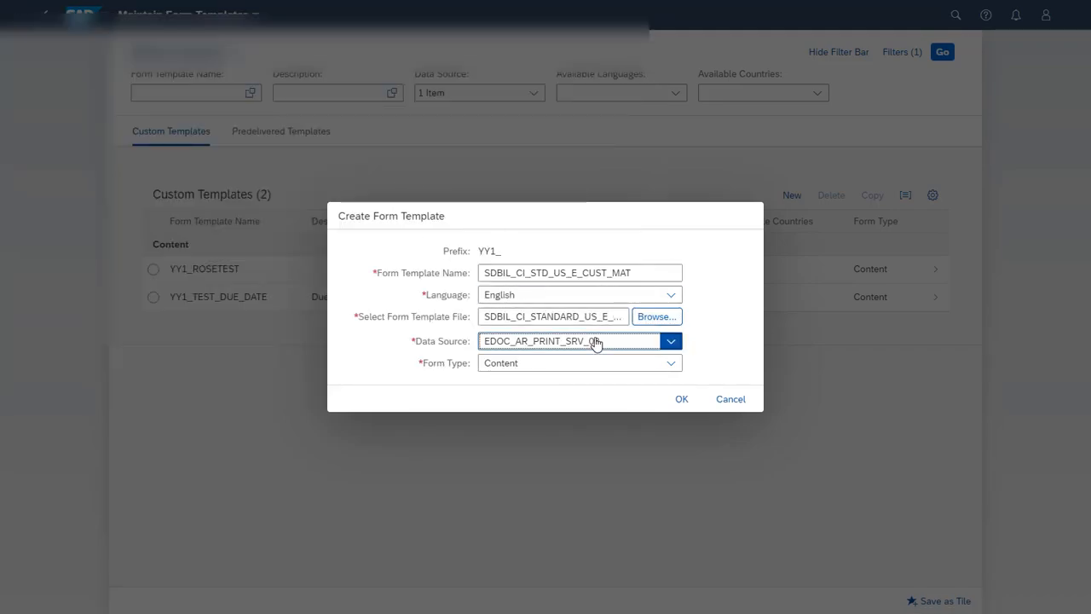
- Set the new template's data source to FDP_V3_BD_STANDARD_SRV and create the form template
left_click(597, 342)
type("fdp_v")
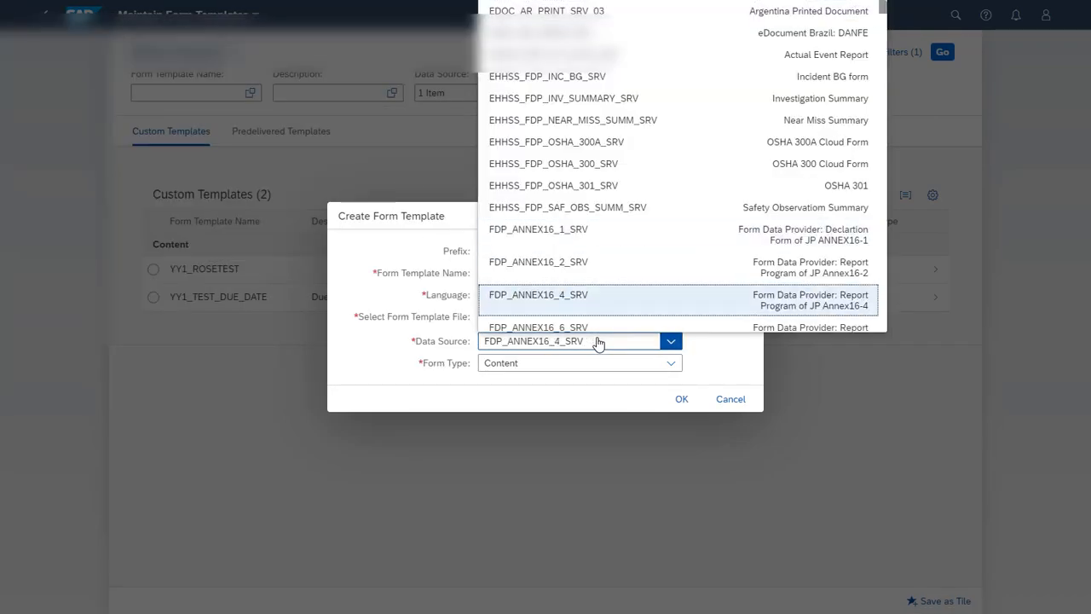
scroll(652, 281, "down", 7)
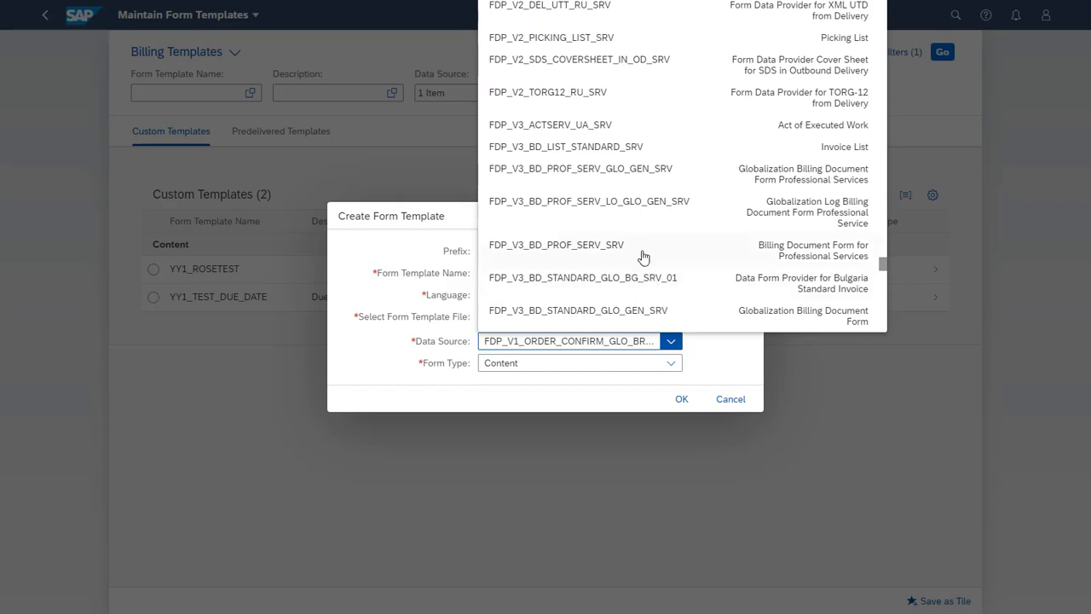
scroll(641, 255, "down", 5)
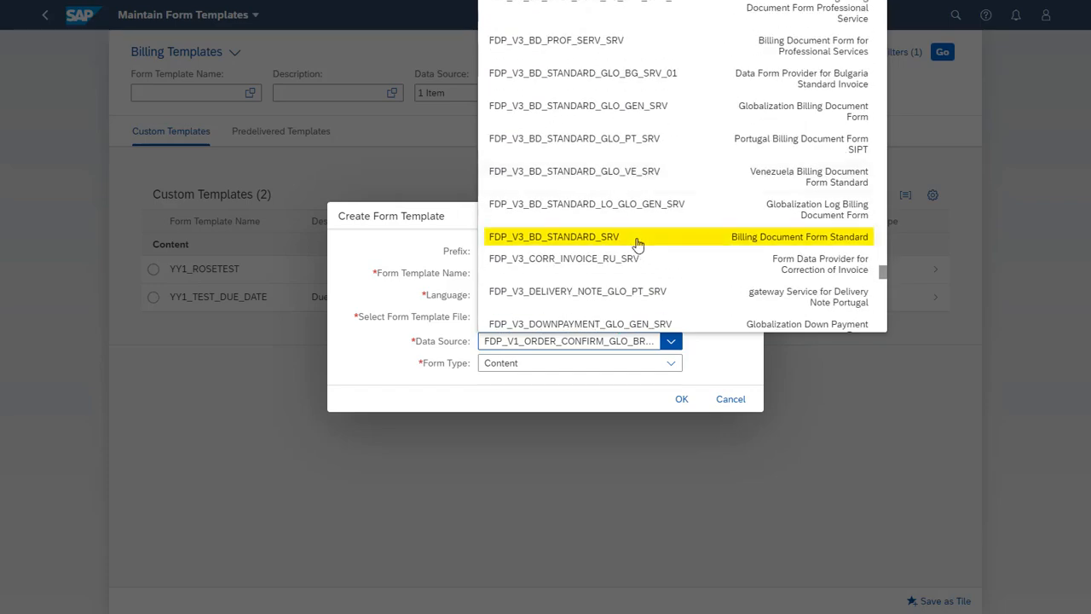
left_click(637, 242)
left_click(682, 400)
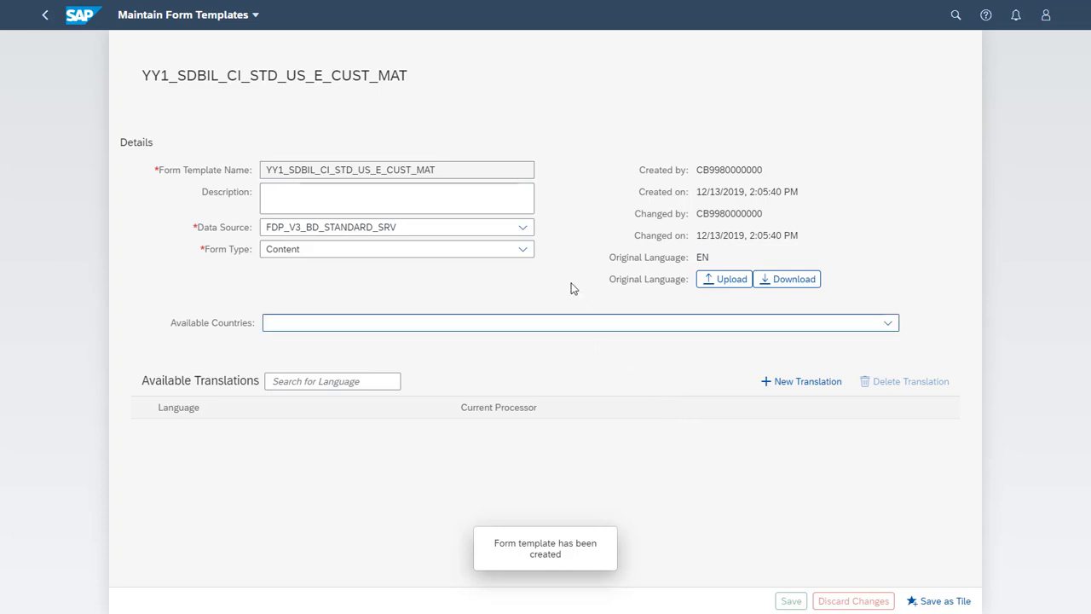
- Give the template the description "Added customer material field" and save it
left_click(530, 202)
type("Added customer material field")
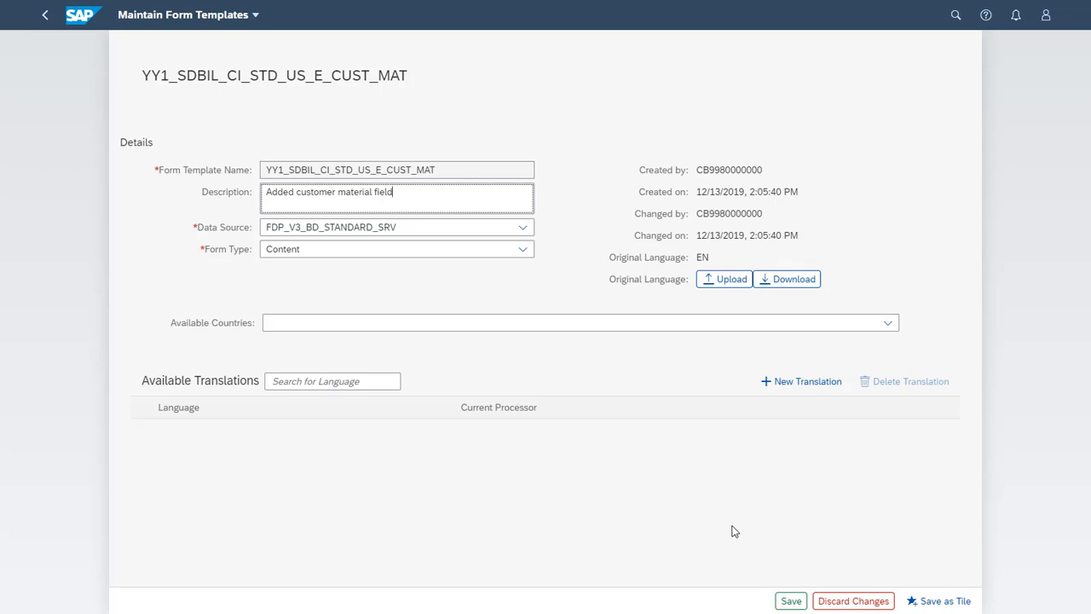
left_click(788, 601)
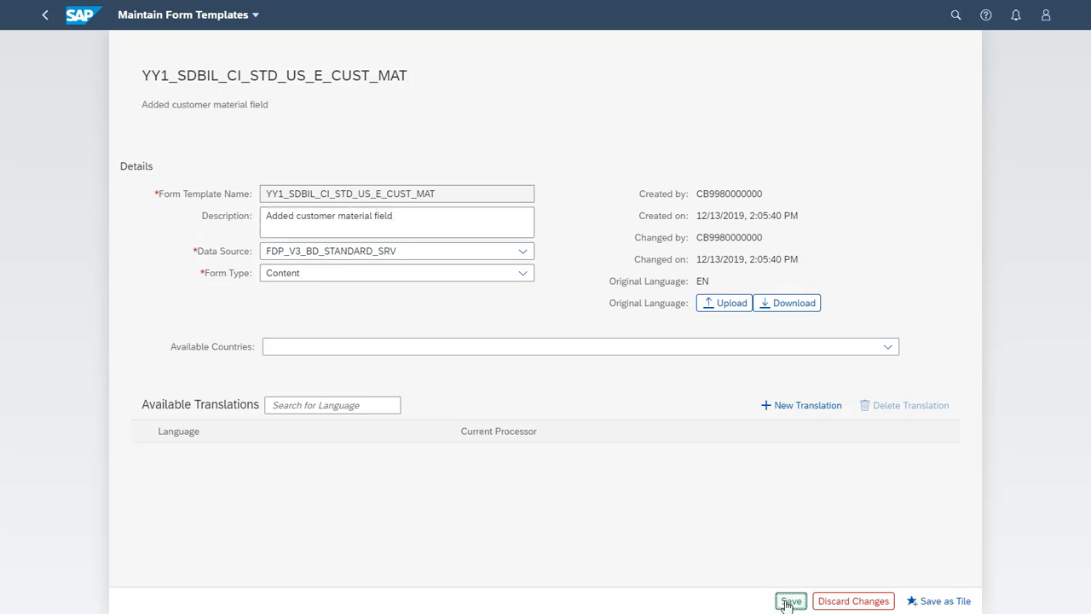